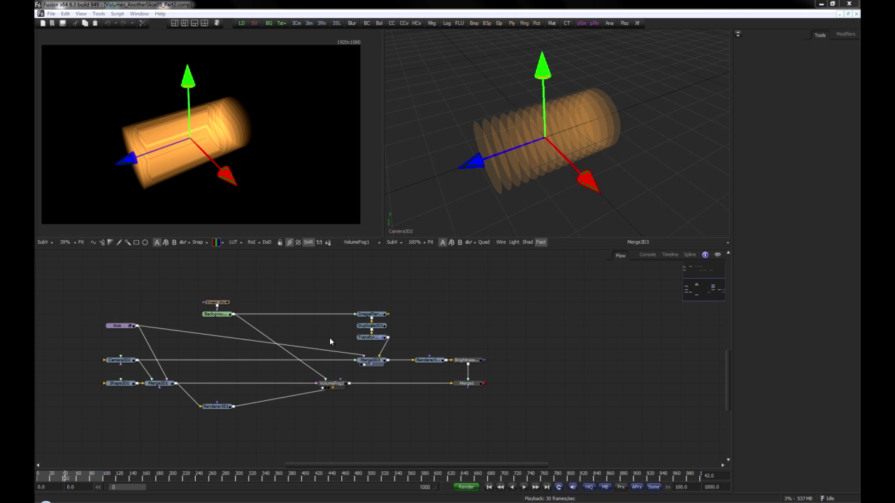
Review the transform, copy and Z-slice settings of ImagePlane3D1, Duplicate3D1, Transform3D1 and VolumeFog1
{"action": "left_click", "coordinate": [375, 315]}
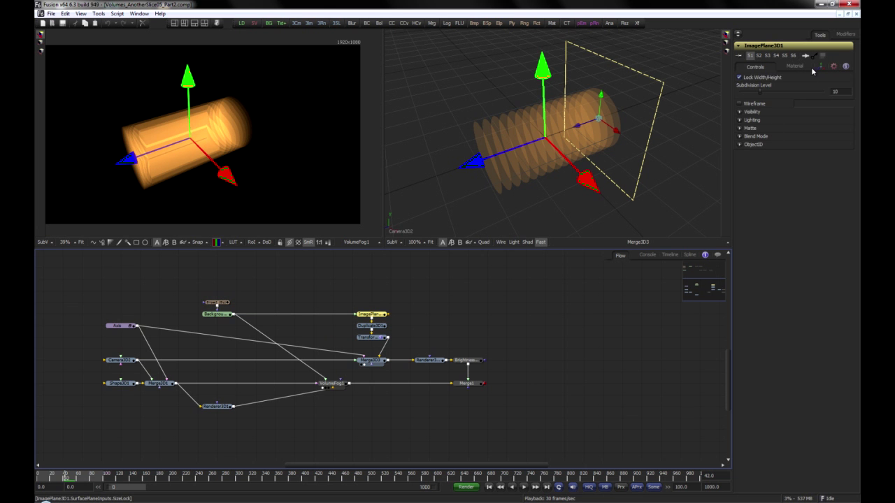
{"action": "left_click", "coordinate": [820, 66]}
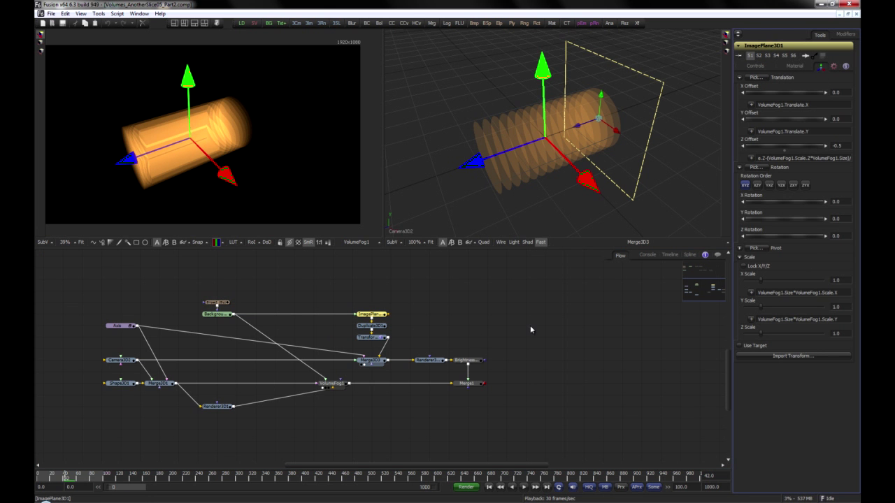
{"action": "left_click", "coordinate": [383, 326]}
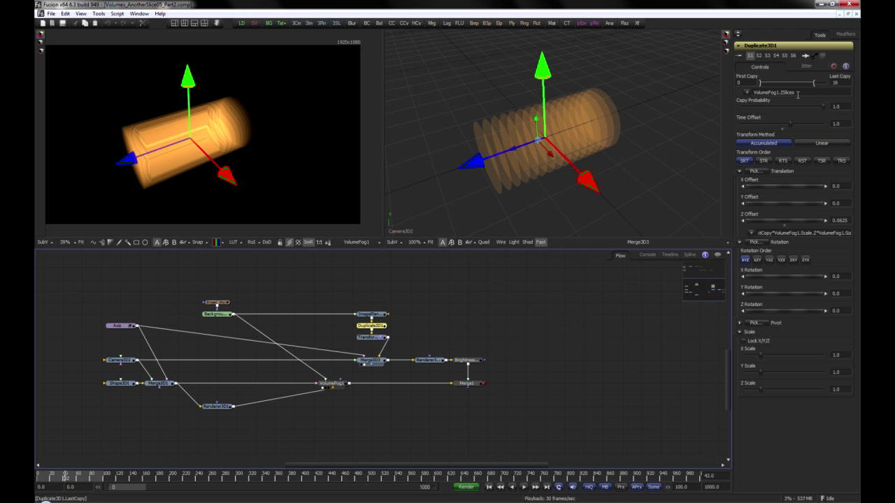
{"action": "left_click", "coordinate": [373, 338]}
{"action": "left_click", "coordinate": [335, 384]}
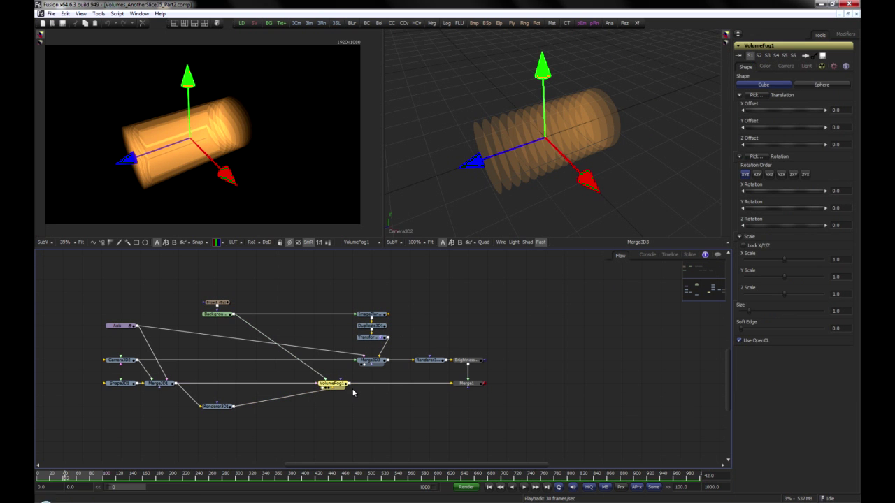
{"action": "left_click", "coordinate": [764, 66]}
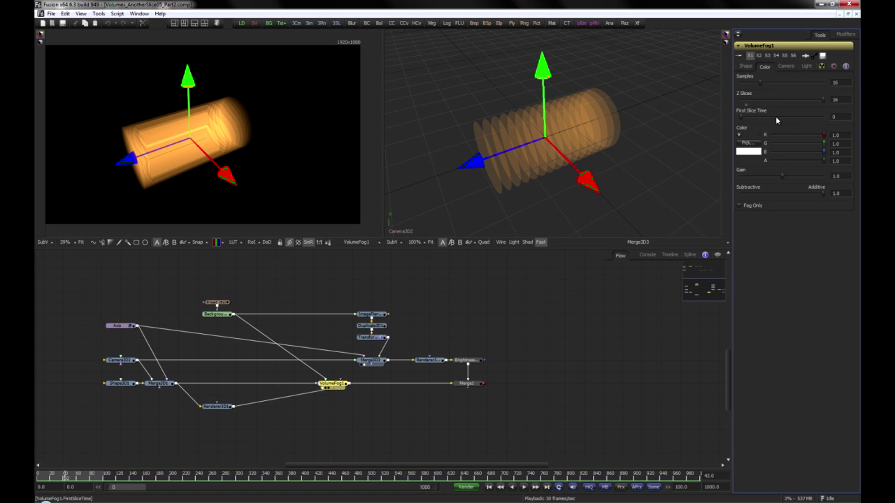
{"action": "mouse_move", "coordinate": [823, 103]}
{"action": "left_mouse_down"}
{"action": "mouse_move", "coordinate": [762, 104]}
{"action": "mouse_move", "coordinate": [826, 103]}
{"action": "left_mouse_up"}
Display Background1_1 and inspect its two polygon masks, including the Perturb modifier animating Polygon1_1
{"action": "left_click_drag", "start_coordinate": [287, 268], "coordinate": [282, 379]}
{"action": "mouse_move", "coordinate": [168, 259]}
{"action": "left_mouse_down"}
{"action": "mouse_move", "coordinate": [369, 311]}
{"action": "mouse_move", "coordinate": [380, 387]}
{"action": "left_mouse_up"}
{"action": "left_click", "coordinate": [380, 387]}
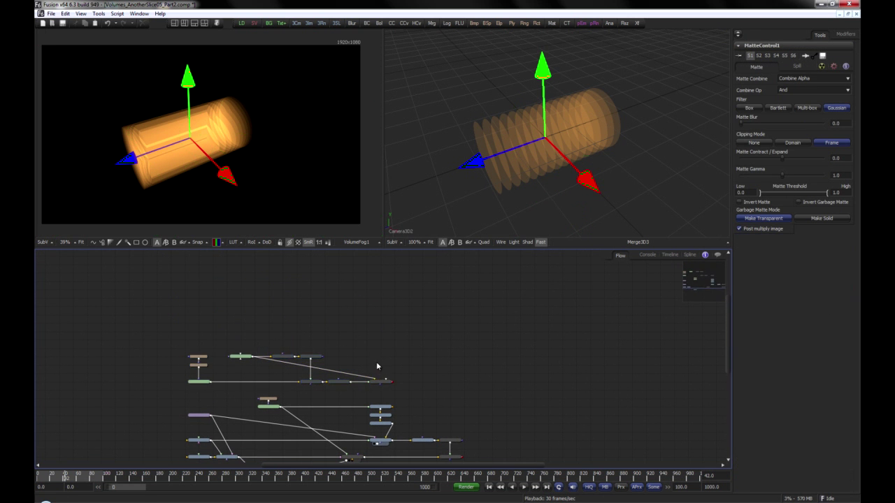
{"action": "scroll", "coordinate": [375, 366], "scroll_direction": "down", "scroll_amount": 5}
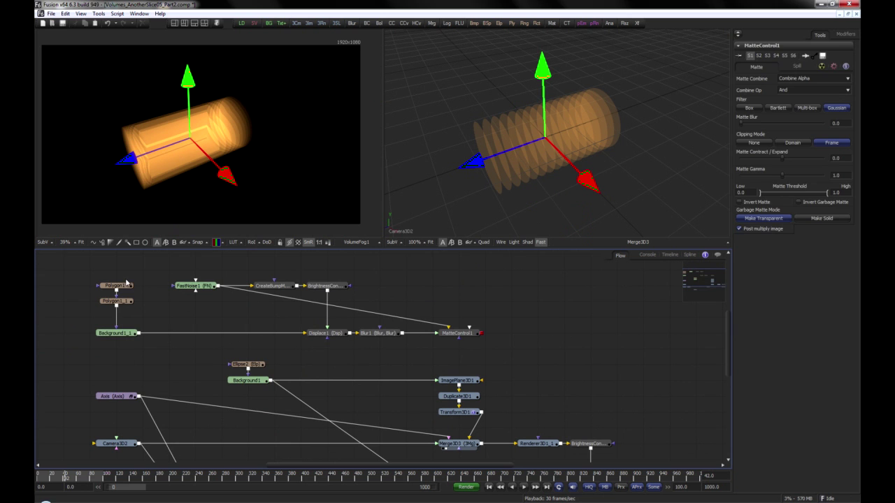
{"action": "left_click", "coordinate": [116, 333]}
{"action": "key", "text": "1"}
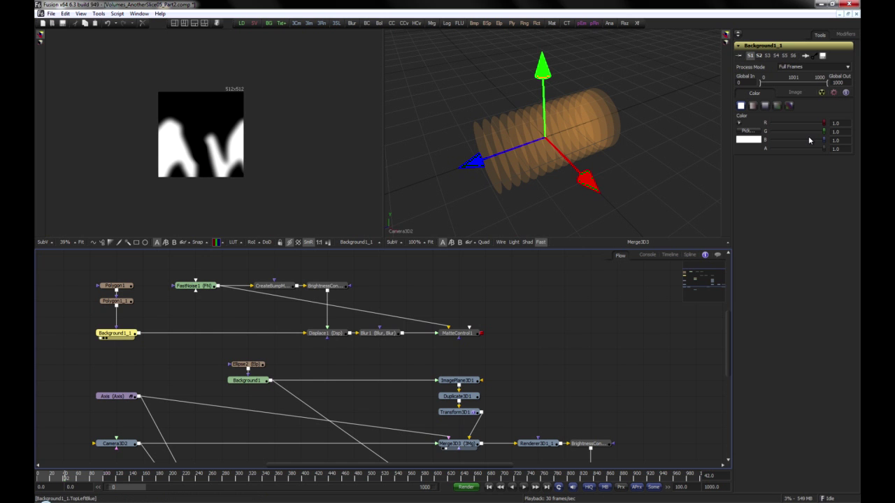
{"action": "left_click_drag", "start_coordinate": [99, 275], "coordinate": [138, 312]}
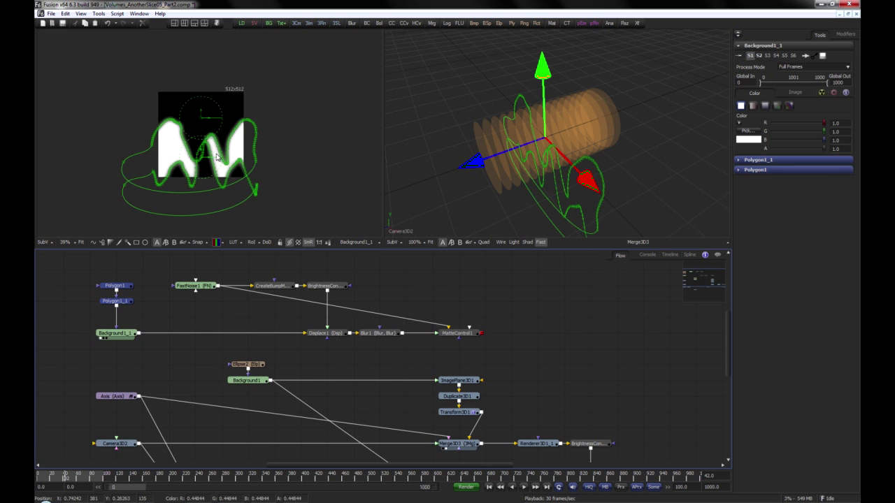
{"action": "left_click", "coordinate": [766, 160]}
{"action": "left_click", "coordinate": [841, 35]}
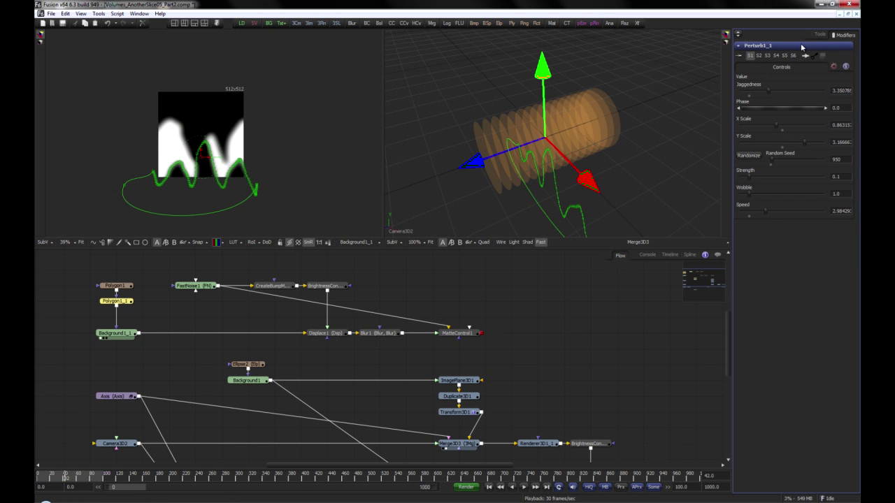
{"action": "left_click", "coordinate": [562, 453]}
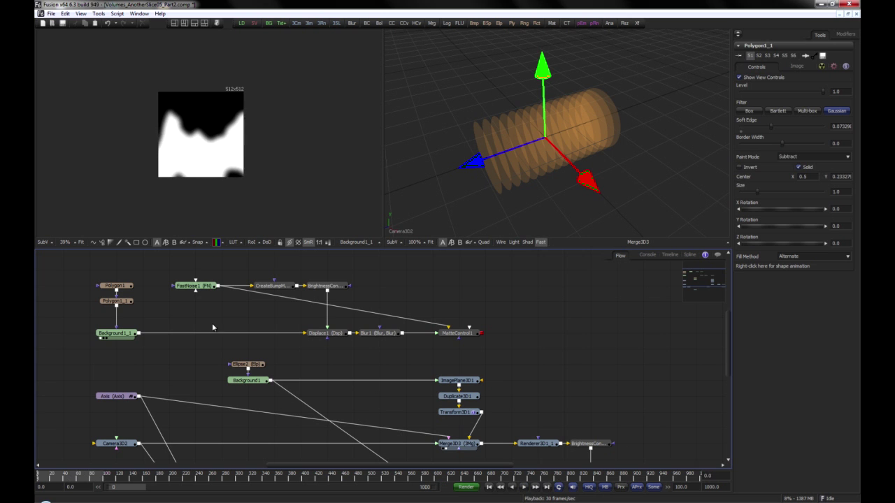
View the outputs and settings of FastNoise1, CreateBumpMap1 and BrightnessContrast1_1 in turn
{"action": "left_click", "coordinate": [192, 288]}
{"action": "key", "text": "1"}
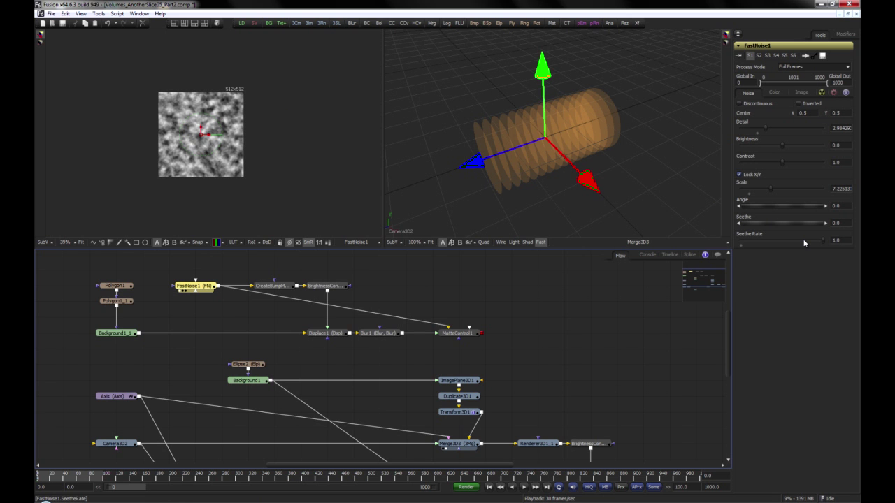
{"action": "left_click", "coordinate": [273, 286]}
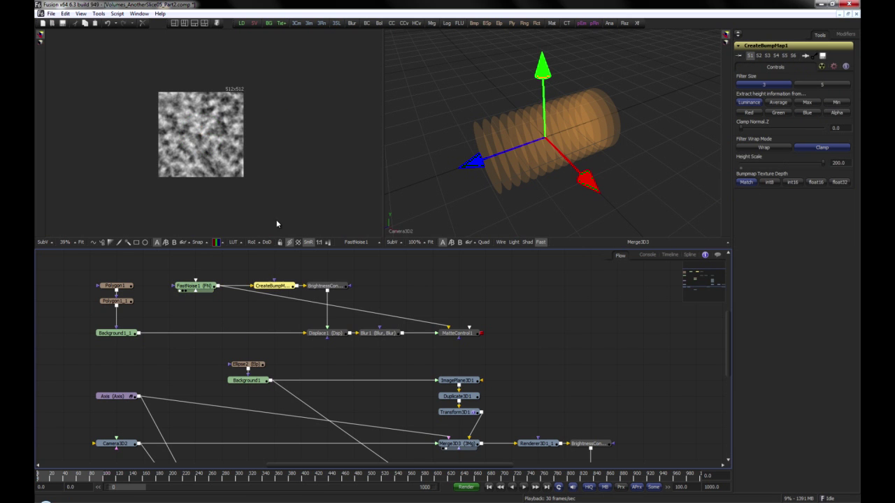
{"action": "key", "text": "1"}
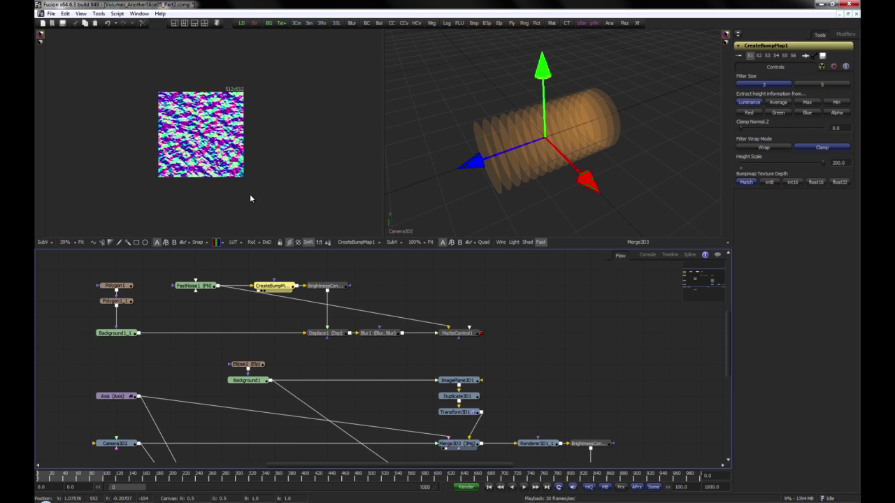
{"action": "left_click", "coordinate": [341, 288]}
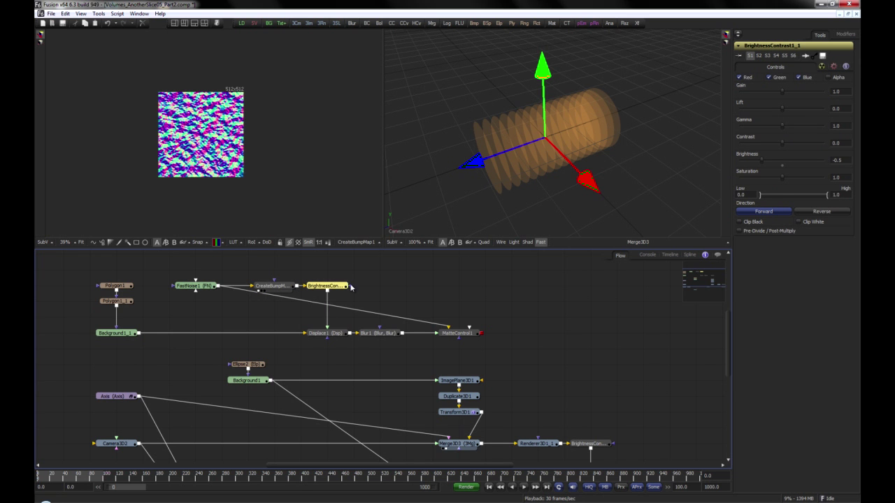
{"action": "left_click_drag", "start_coordinate": [351, 287], "coordinate": [280, 180]}
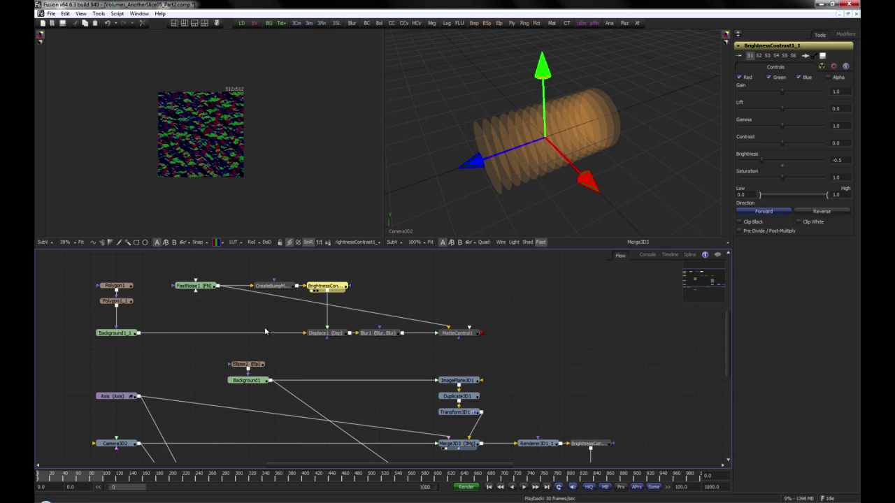
Compare the images from Background1_1, Displace1, Blur1 and MatteControl1 and check the settings of the last three nodes
{"action": "left_click_drag", "start_coordinate": [131, 329], "coordinate": [162, 186]}
{"action": "left_click", "coordinate": [343, 335]}
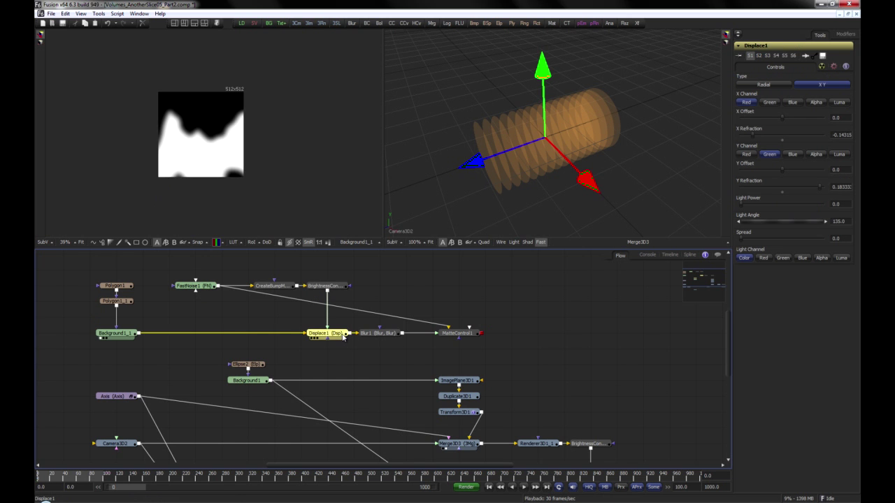
{"action": "left_click_drag", "start_coordinate": [343, 338], "coordinate": [301, 187]}
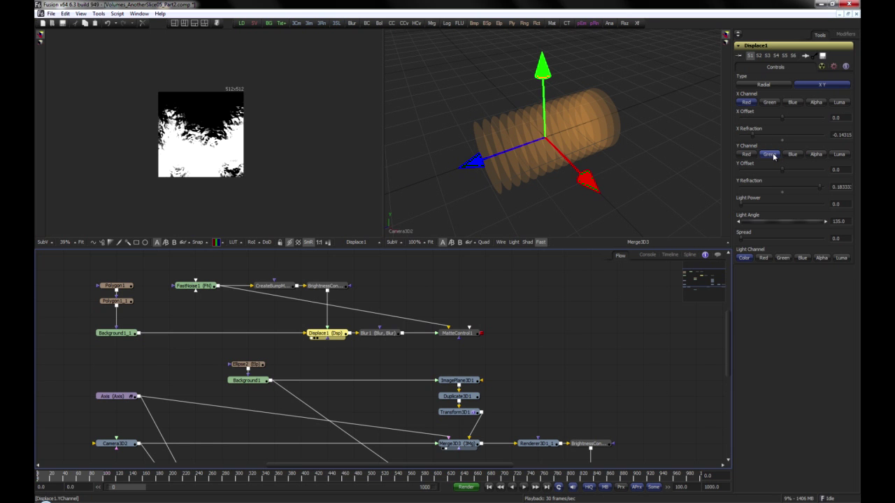
{"action": "left_click", "coordinate": [378, 333]}
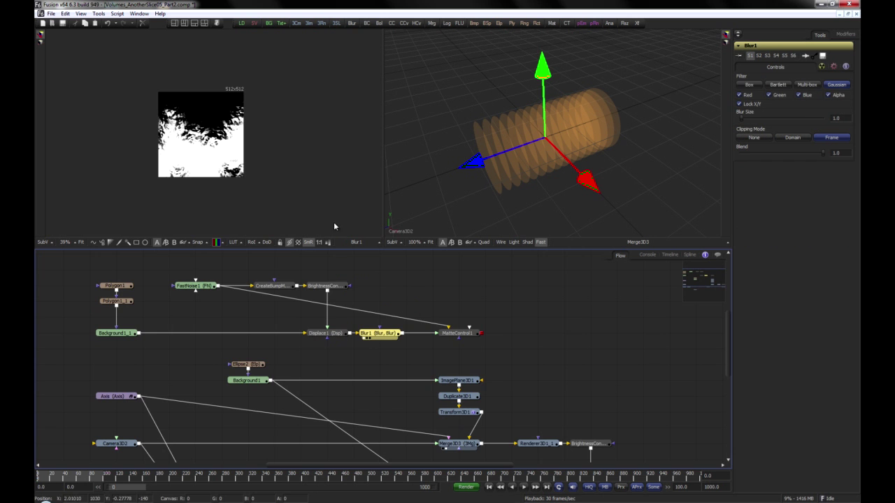
{"action": "left_click_drag", "start_coordinate": [456, 352], "coordinate": [304, 236]}
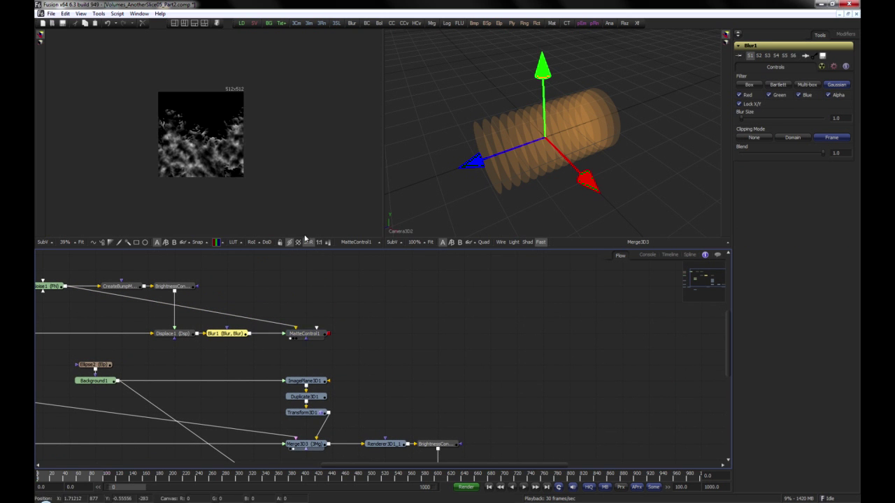
{"action": "left_click", "coordinate": [308, 336]}
Play back the animated MatteControl1 output and return to the first frame
{"action": "left_click_drag", "start_coordinate": [232, 179], "coordinate": [297, 176]}
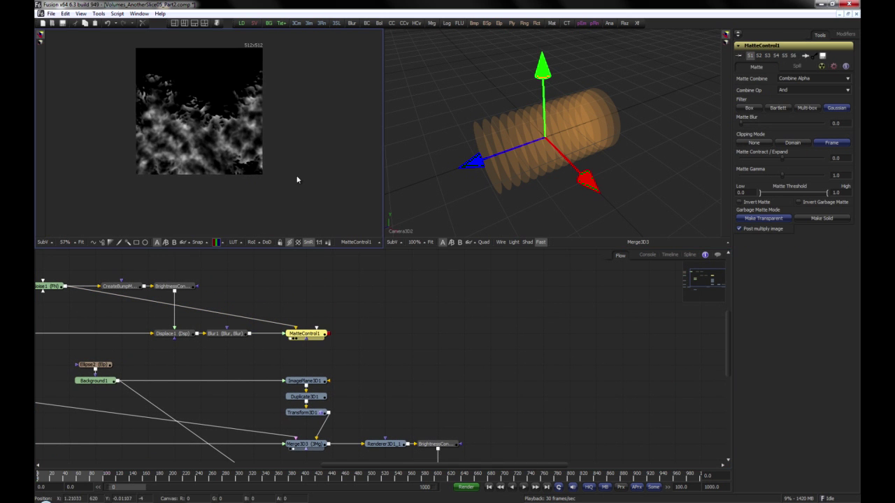
{"action": "scroll", "coordinate": [304, 191], "scroll_direction": "up", "scroll_amount": 1}
{"action": "left_click", "coordinate": [524, 487]}
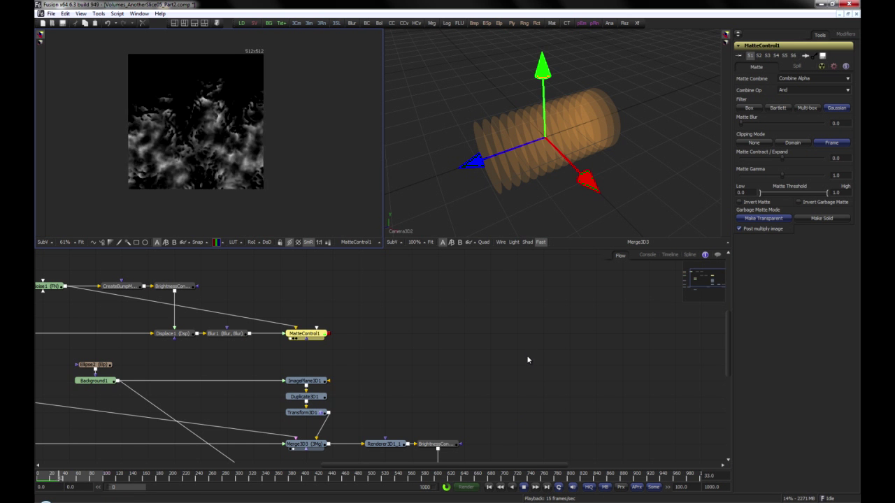
{"action": "left_click", "coordinate": [525, 490]}
{"action": "left_click", "coordinate": [490, 489]}
Connect MatteControl1 to ImagePlane3D1 and VolumeFog1 in place of Background1, and display VolumeFog1
{"action": "left_click_drag", "start_coordinate": [256, 366], "coordinate": [348, 315]}
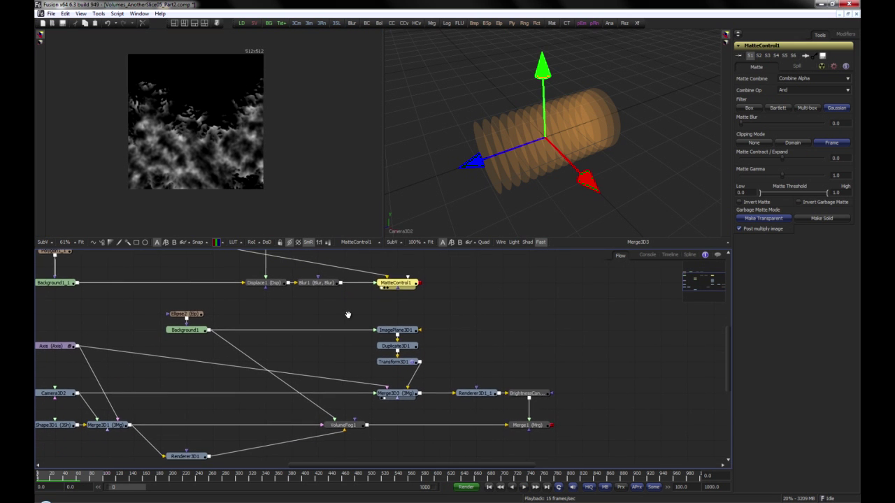
{"action": "left_click_drag", "start_coordinate": [420, 282], "coordinate": [385, 327]}
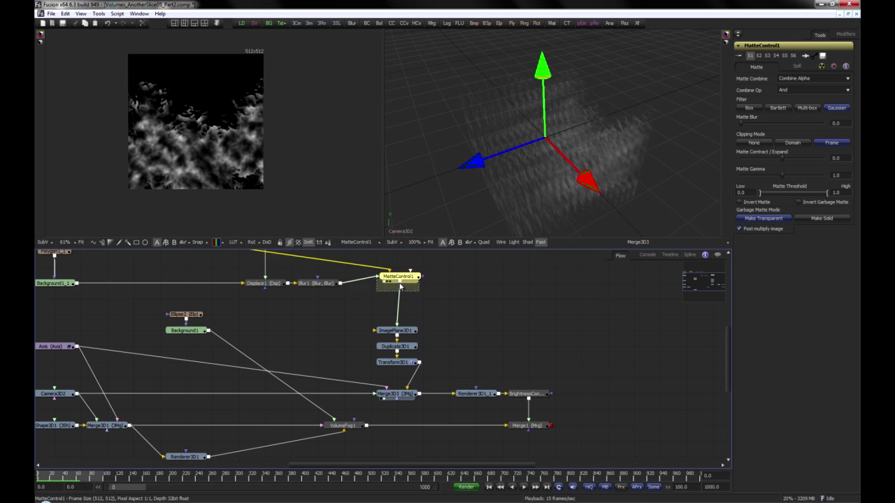
{"action": "left_click_drag", "start_coordinate": [398, 296], "coordinate": [371, 336]}
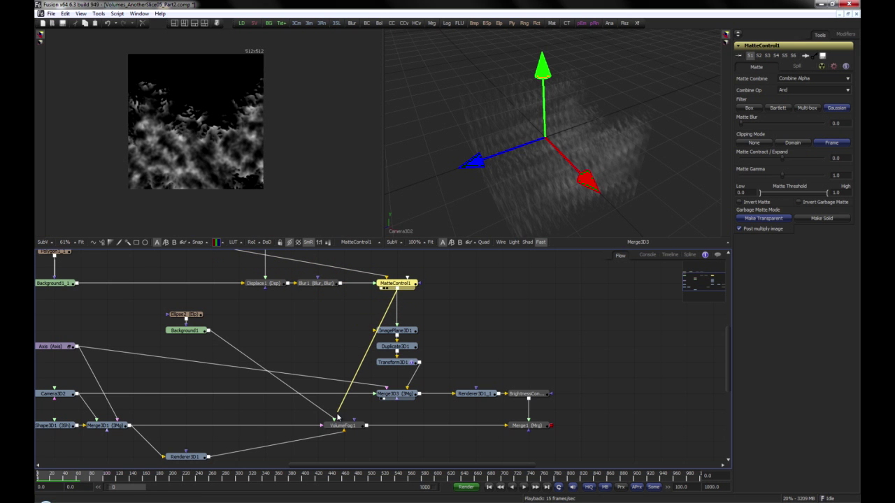
{"action": "left_click_drag", "start_coordinate": [337, 417], "coordinate": [337, 424]}
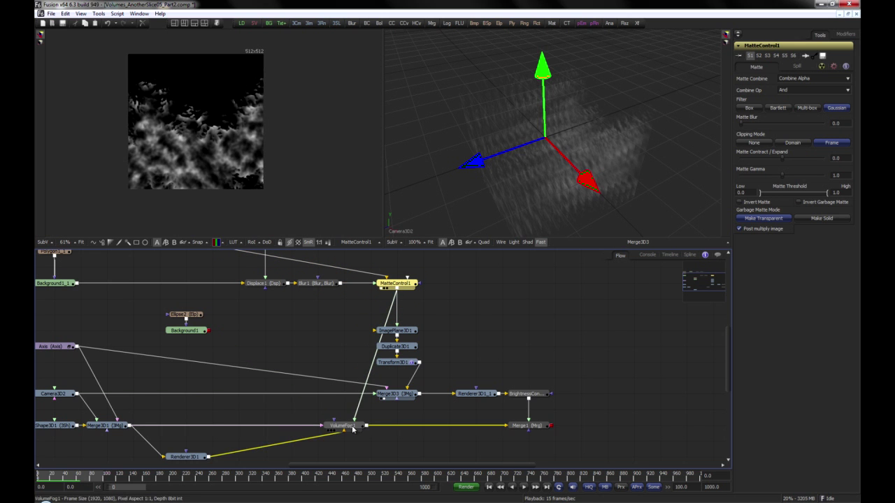
{"action": "left_click", "coordinate": [355, 426]}
{"action": "key", "text": "1"}
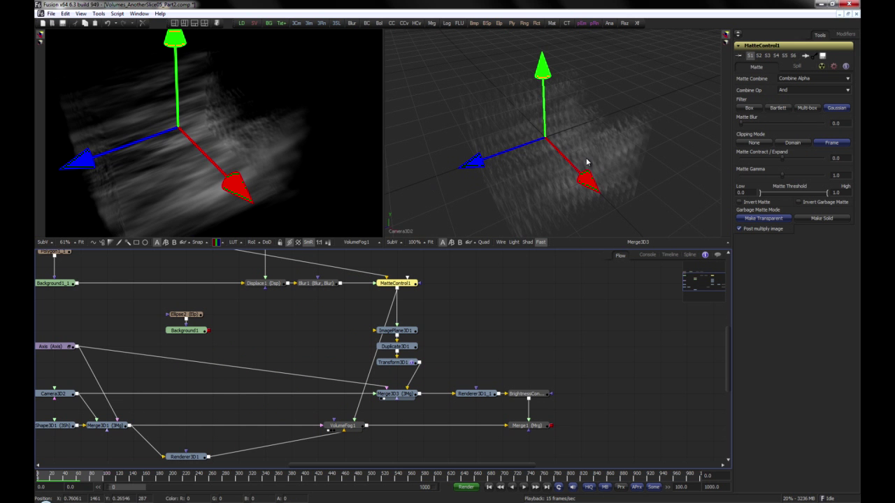
Set both the Samples and Z Slices of VolumeFog1 to 64
{"action": "left_click_drag", "start_coordinate": [603, 146], "coordinate": [622, 118]}
{"action": "left_click", "coordinate": [342, 425]}
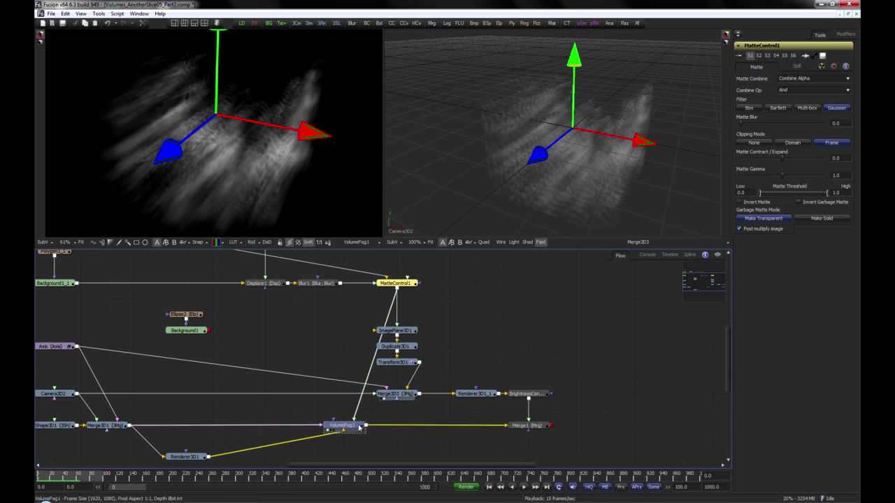
{"action": "left_click_drag", "start_coordinate": [761, 83], "coordinate": [829, 85]}
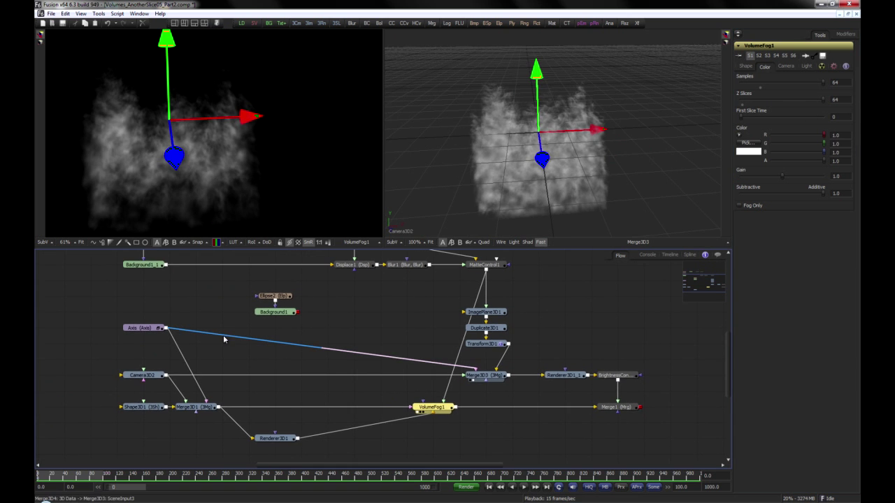
Disconnect the Axis node from Merge3D3 and Merge3D1
{"action": "left_click_drag", "start_coordinate": [223, 339], "coordinate": [204, 403]}
{"action": "left_click_drag", "start_coordinate": [560, 137], "coordinate": [678, 130]}
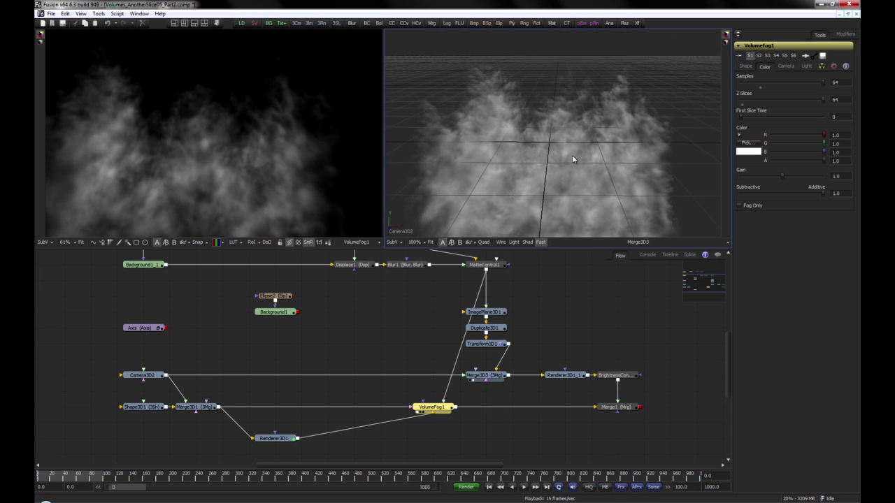
Stretch the VolumeFog1 cube by setting its X Scale to about 4.78 and its Z Scale to about 3.95
{"action": "left_click", "coordinate": [746, 67]}
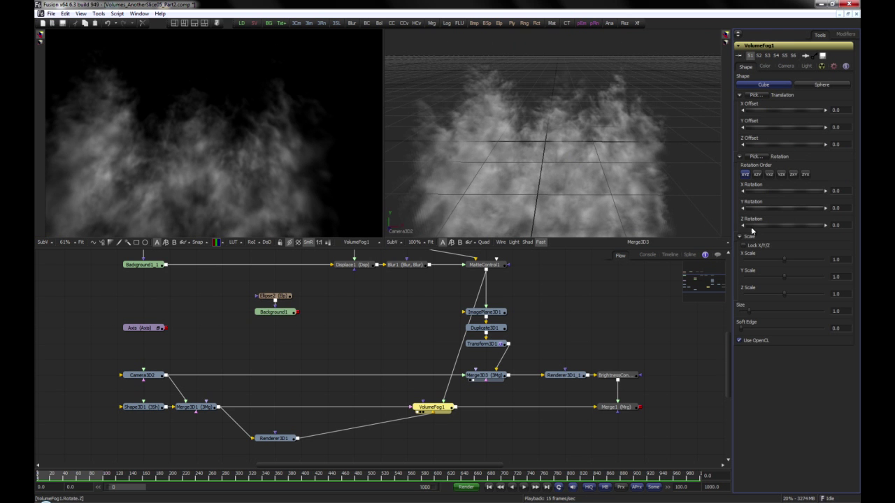
{"action": "left_click_drag", "start_coordinate": [784, 258], "coordinate": [806, 260]}
{"action": "left_click_drag", "start_coordinate": [784, 293], "coordinate": [811, 290]}
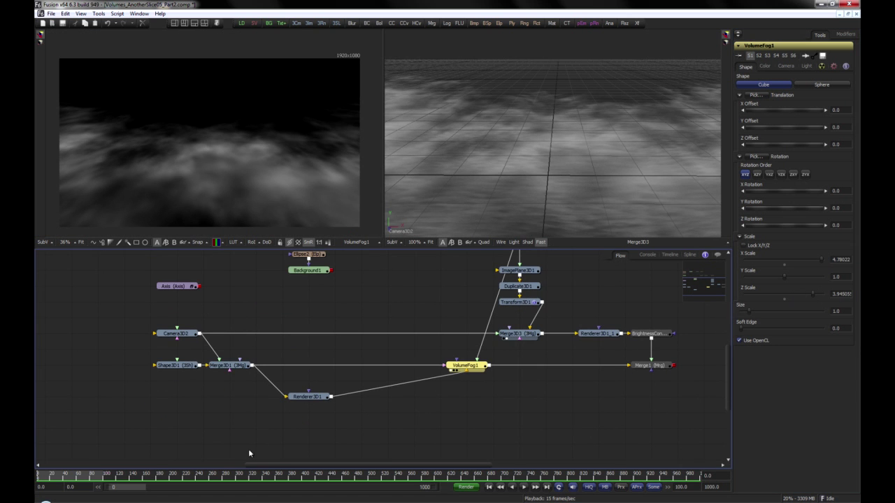
Add a Point Light node and connect it to Merge3D1
{"action": "left_click", "coordinate": [241, 429]}
{"action": "key", "text": "ctrl+space"}
{"action": "type", "text": "ploi"}
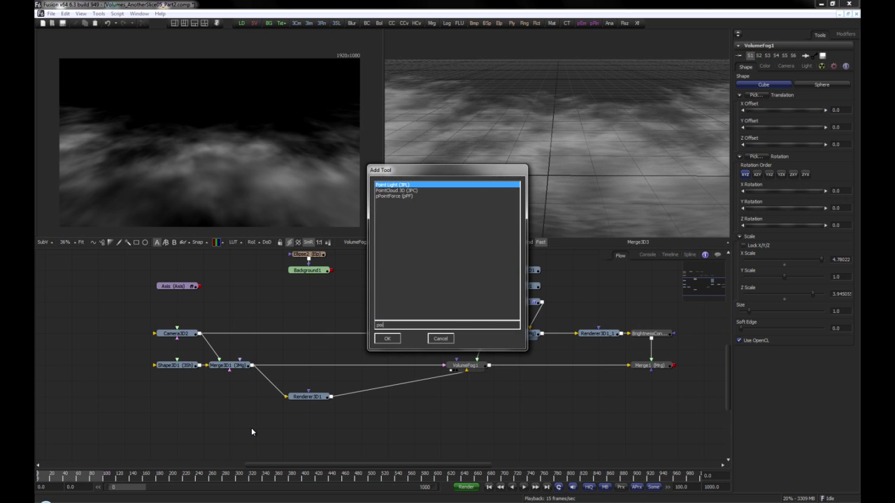
{"action": "key", "text": "Return"}
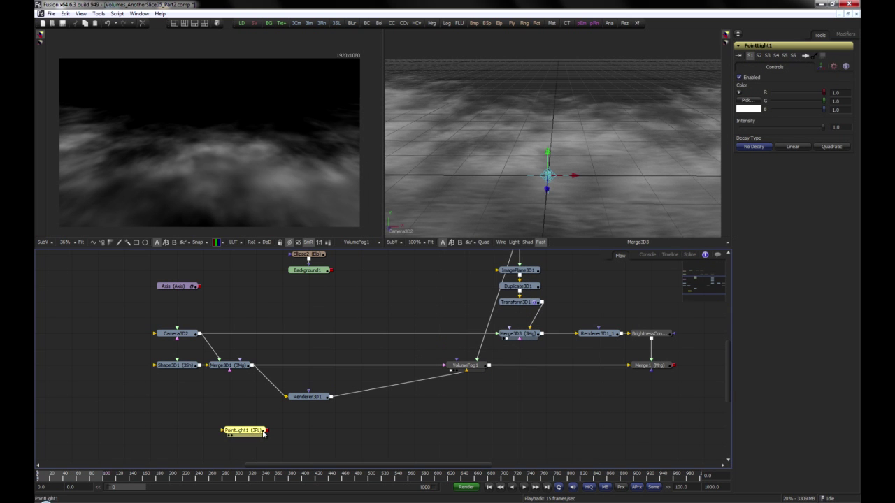
{"action": "left_click_drag", "start_coordinate": [262, 433], "coordinate": [246, 372]}
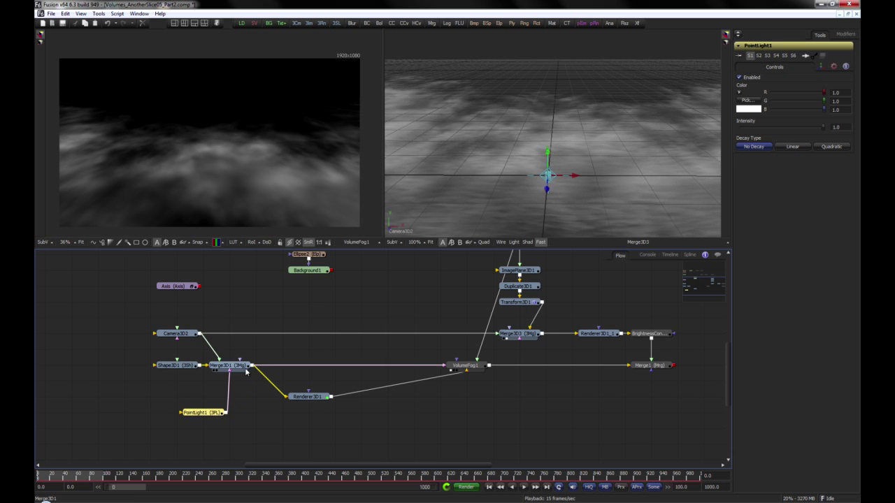
Show the 3D scene in perspective, raise PointLight1 above the fog and shift it along its Z axis
{"action": "right_click", "coordinate": [404, 234]}
{"action": "left_click", "coordinate": [432, 249]}
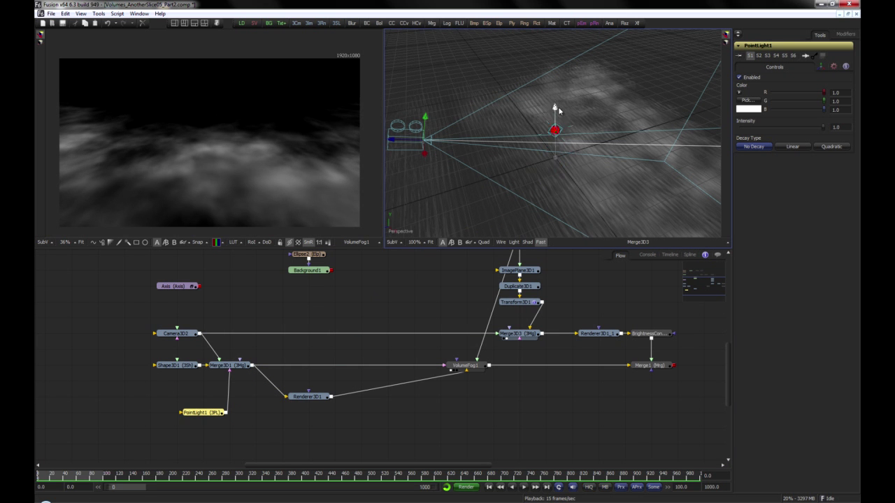
{"action": "left_click_drag", "start_coordinate": [558, 108], "coordinate": [558, 60]}
{"action": "left_click_drag", "start_coordinate": [639, 125], "coordinate": [550, 108]}
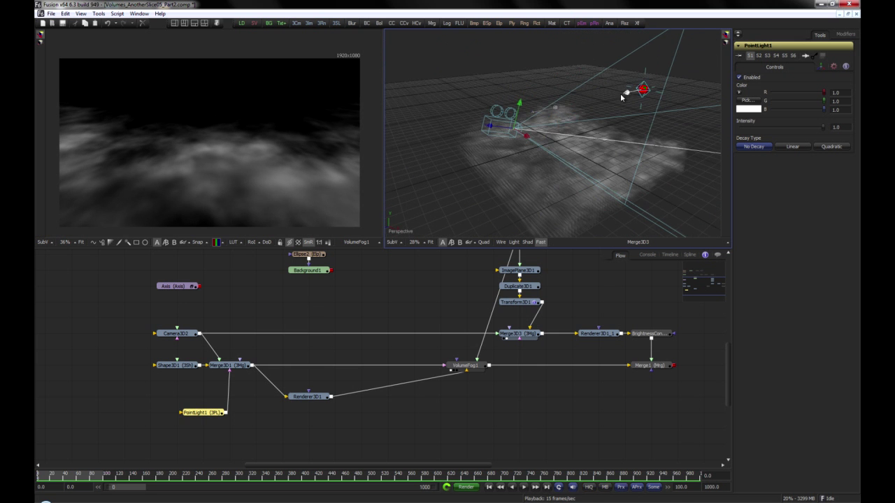
{"action": "left_click_drag", "start_coordinate": [621, 97], "coordinate": [531, 140]}
Enable Do Lighting for VolumeFog1
{"action": "left_click", "coordinate": [482, 199]}
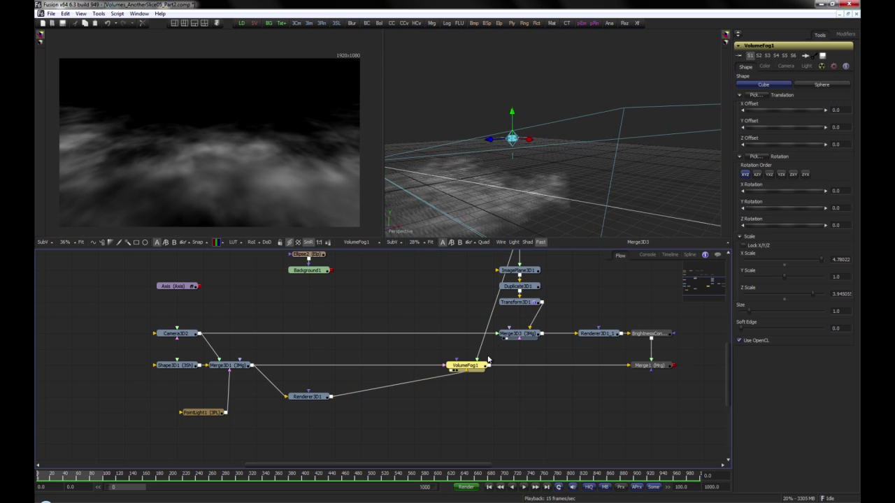
{"action": "left_click", "coordinate": [807, 67]}
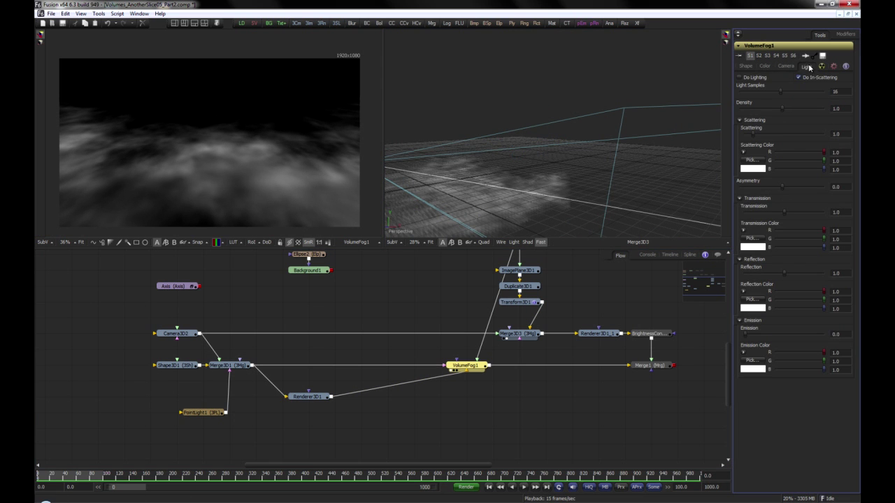
{"action": "left_click", "coordinate": [758, 77]}
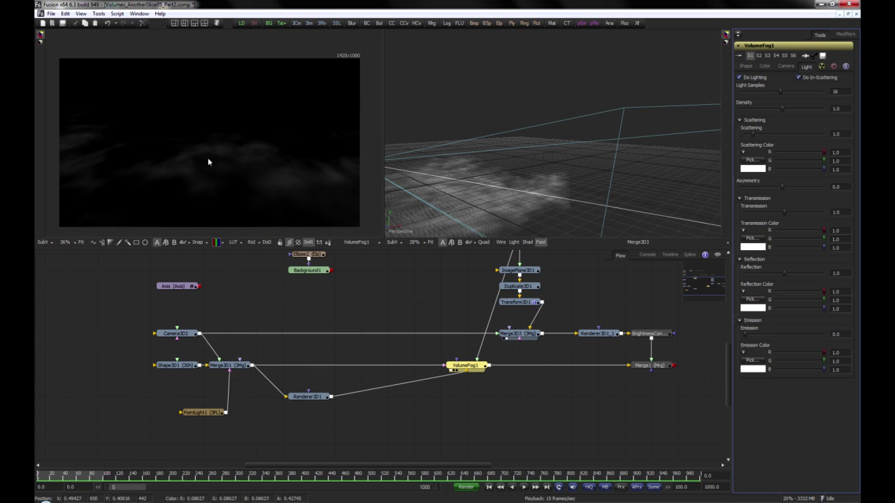
Paste the copied background with its Merge node, connect VolumeFog1 as the foreground, and view Merge2
{"action": "left_click", "coordinate": [420, 429]}
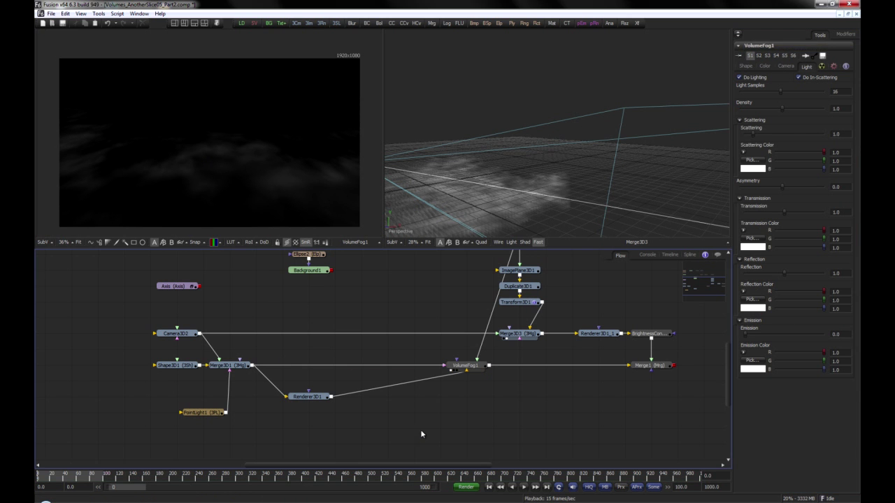
{"action": "key", "text": "ctrl+v"}
{"action": "left_click_drag", "start_coordinate": [289, 429], "coordinate": [446, 430]}
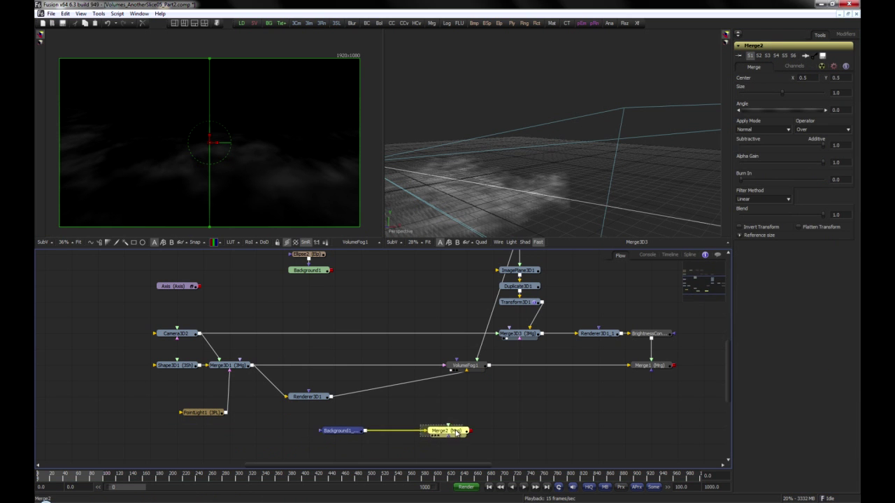
{"action": "left_click", "coordinate": [493, 385]}
{"action": "left_click_drag", "start_coordinate": [489, 366], "coordinate": [275, 146]}
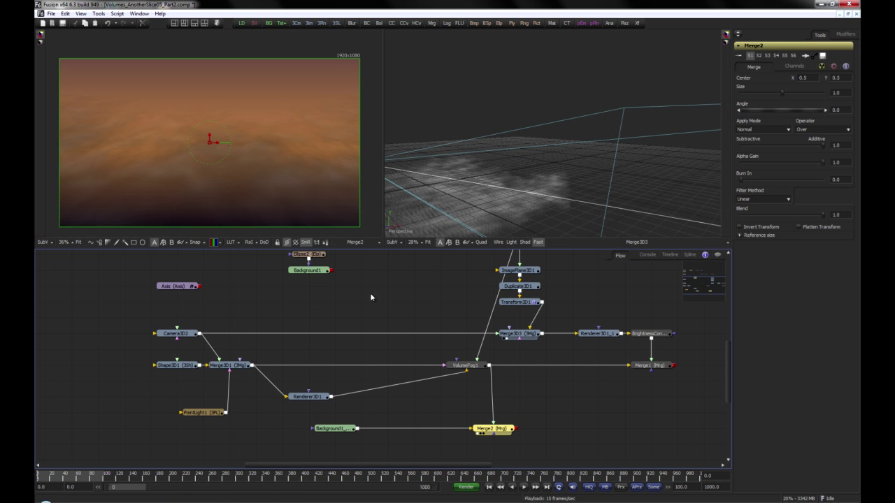
Tune VolumeFog1's lighting with Asymmetry at 0.5, Scattering at about 2.42 and Density at about 3.44
{"action": "left_click", "coordinate": [464, 365]}
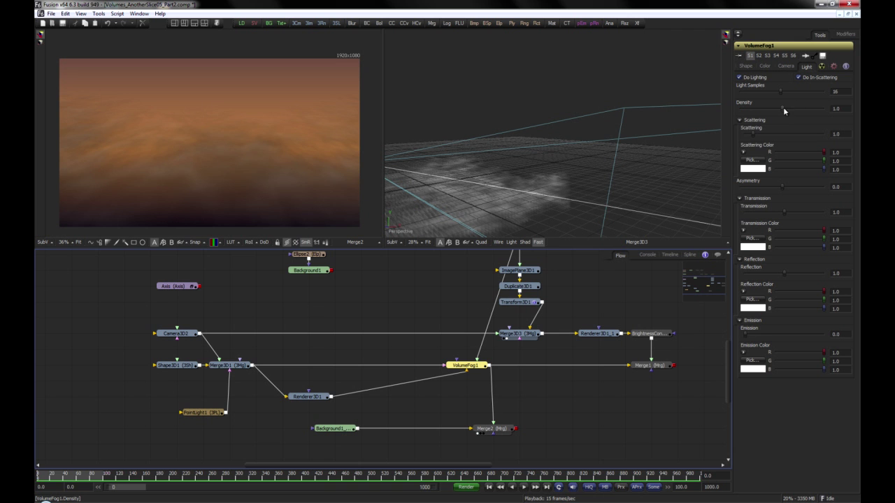
{"action": "mouse_move", "coordinate": [783, 109]}
{"action": "left_mouse_down"}
{"action": "mouse_move", "coordinate": [819, 110]}
{"action": "mouse_move", "coordinate": [779, 104]}
{"action": "mouse_move", "coordinate": [794, 106]}
{"action": "left_mouse_up"}
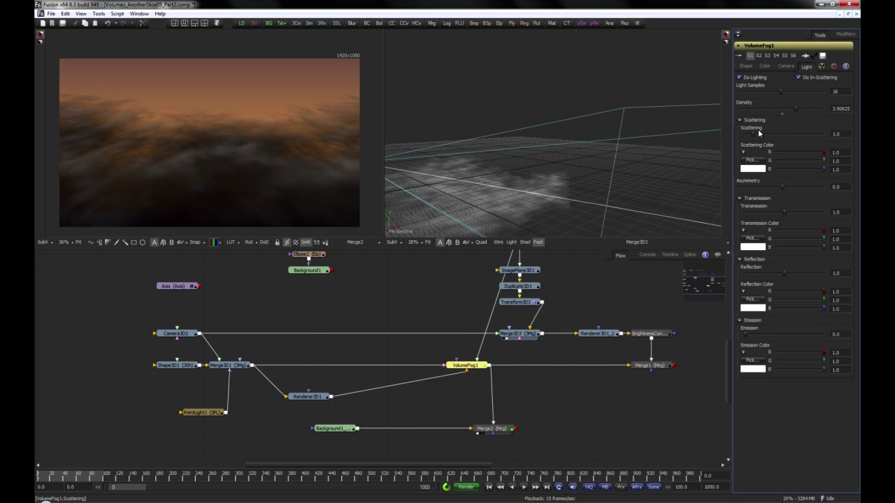
{"action": "left_click_drag", "start_coordinate": [758, 134], "coordinate": [789, 130]}
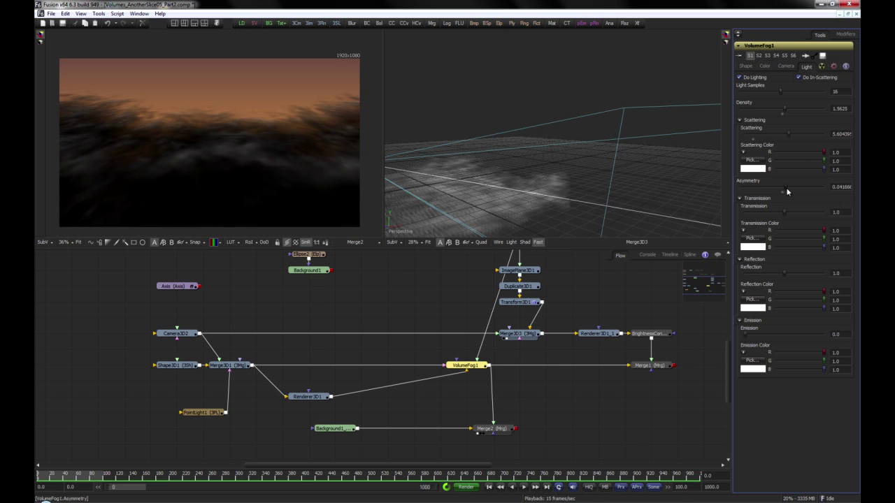
{"action": "left_click_drag", "start_coordinate": [787, 191], "coordinate": [819, 185]}
{"action": "mouse_move", "coordinate": [824, 186]}
{"action": "left_mouse_down"}
{"action": "mouse_move", "coordinate": [735, 196]}
{"action": "mouse_move", "coordinate": [830, 181]}
{"action": "left_mouse_up"}
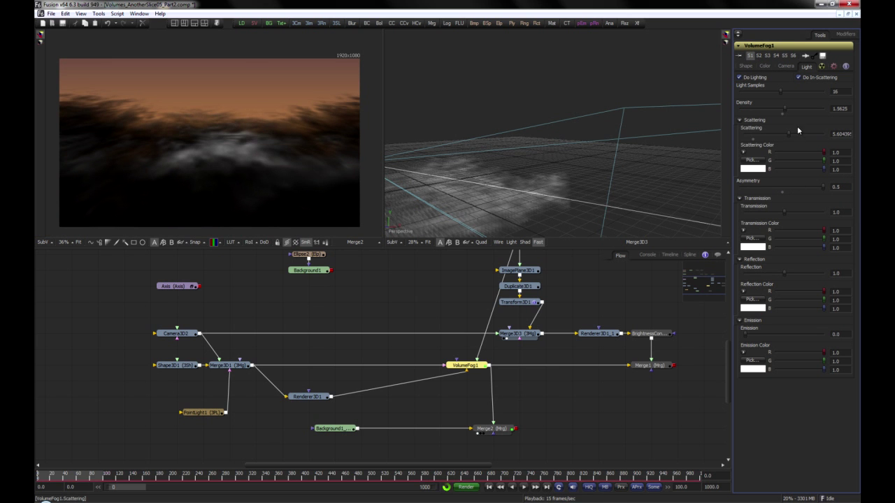
{"action": "left_click_drag", "start_coordinate": [787, 133], "coordinate": [761, 134]}
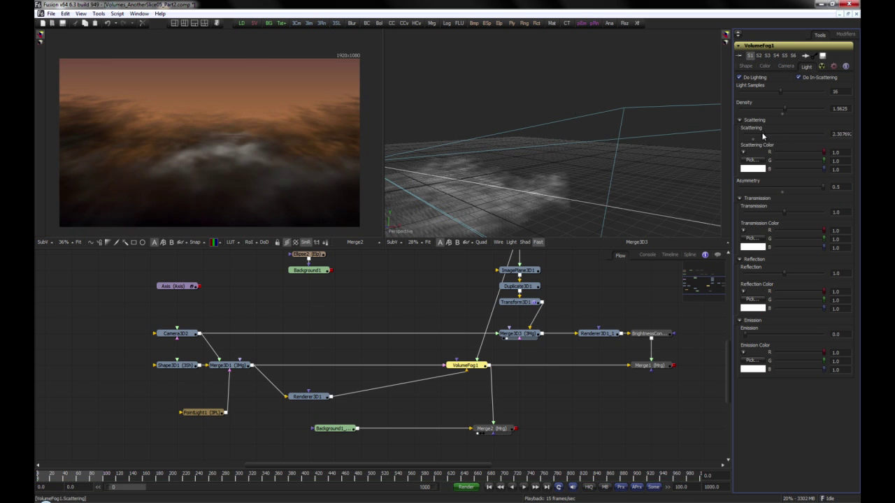
{"action": "left_click_drag", "start_coordinate": [784, 107], "coordinate": [795, 110]}
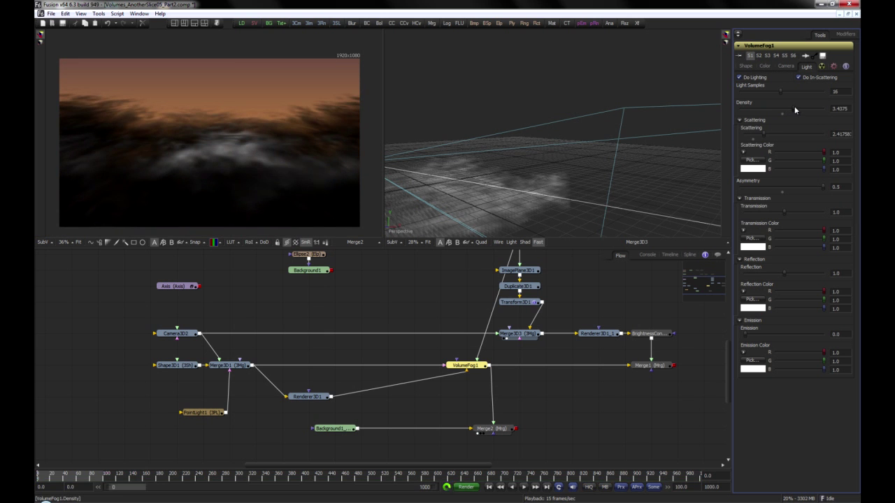
Reposition PointLight1 in the perspective view so it lights the fog more strongly
{"action": "left_click", "coordinate": [210, 414]}
{"action": "left_click_drag", "start_coordinate": [492, 140], "coordinate": [622, 43]}
{"action": "left_click", "coordinate": [465, 365]}
Try a Transmission of about 1.46 and different Transmission Color picks on VolumeFog1, and reset Transmission to 1.0
{"action": "mouse_move", "coordinate": [785, 216]}
{"action": "left_mouse_down"}
{"action": "mouse_move", "coordinate": [809, 215]}
{"action": "mouse_move", "coordinate": [801, 212]}
{"action": "left_mouse_up"}
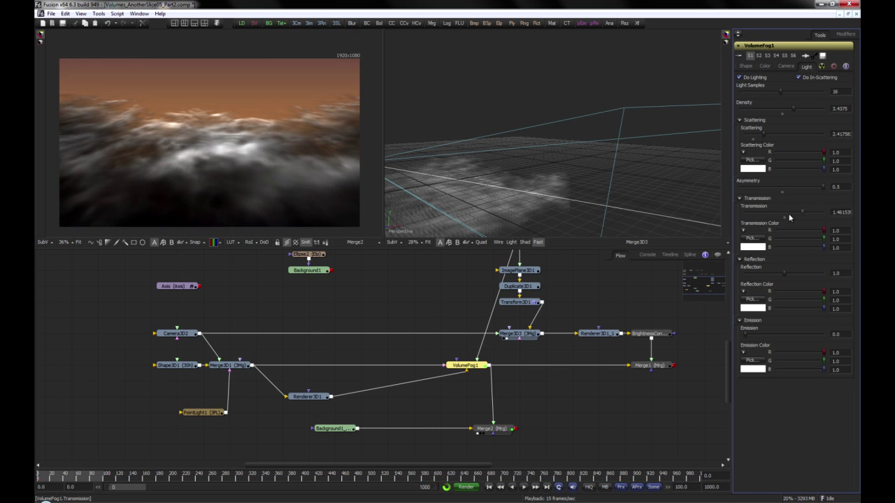
{"action": "left_click", "coordinate": [743, 230]}
{"action": "left_click", "coordinate": [798, 250]}
{"action": "left_click_drag", "start_coordinate": [797, 249], "coordinate": [775, 260]}
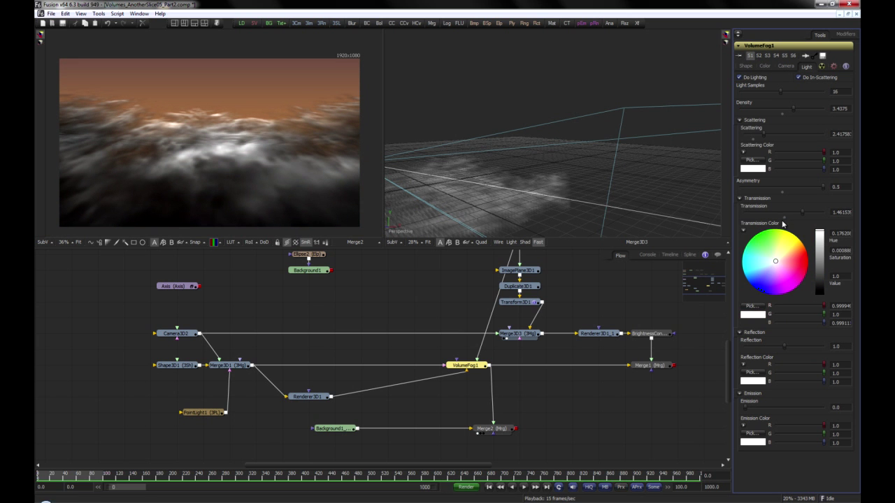
{"action": "left_click", "coordinate": [784, 217]}
{"action": "left_click", "coordinate": [743, 230]}
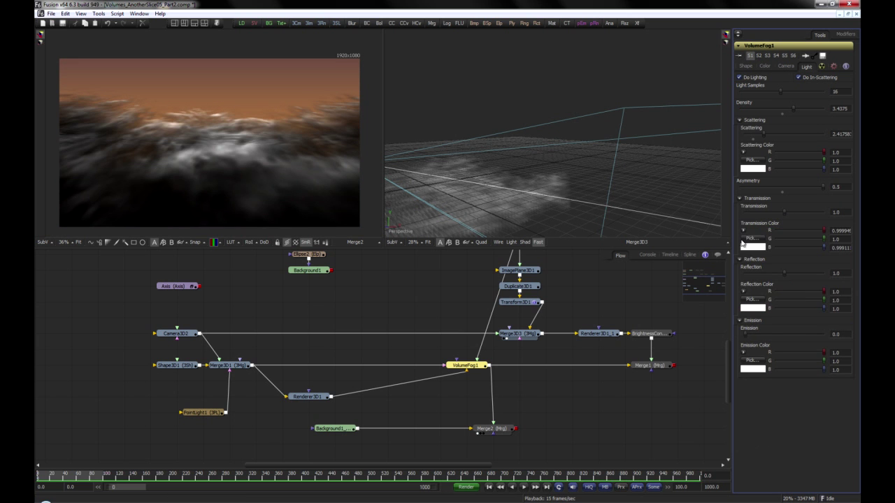
Set VolumeFog1's Reflection to about 1.89 with an orange Reflection Color of about R 1.0, G 0.67, B 0.39
{"action": "left_click", "coordinate": [740, 260]}
{"action": "left_click", "coordinate": [739, 260]}
{"action": "left_click_drag", "start_coordinate": [783, 273], "coordinate": [793, 272]}
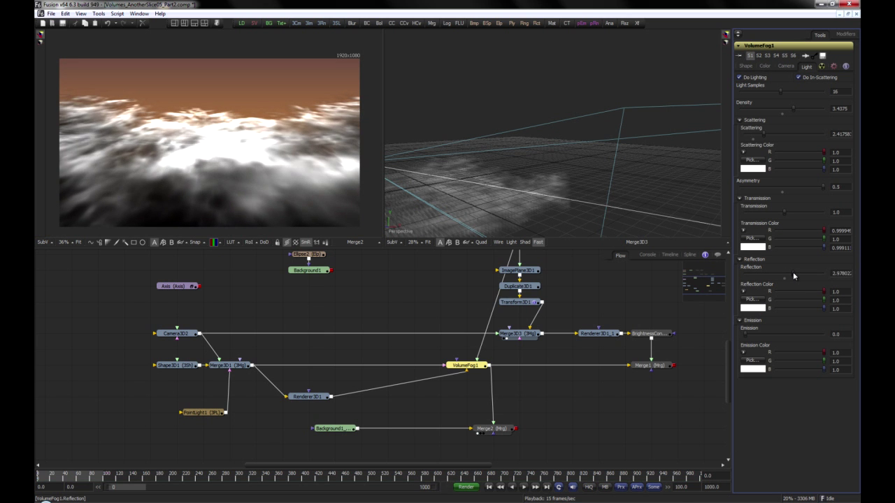
{"action": "left_click", "coordinate": [743, 291]}
{"action": "left_click_drag", "start_coordinate": [774, 322], "coordinate": [799, 315]}
{"action": "left_click", "coordinate": [797, 311]}
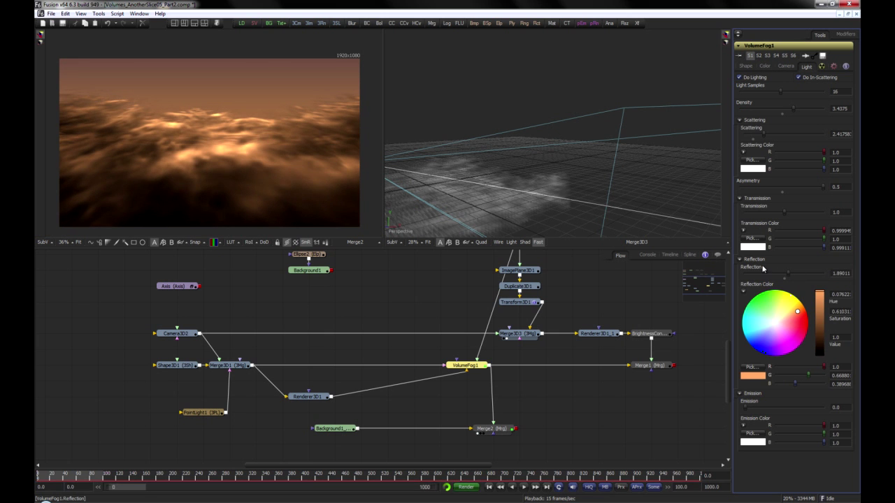
{"action": "left_click", "coordinate": [740, 259]}
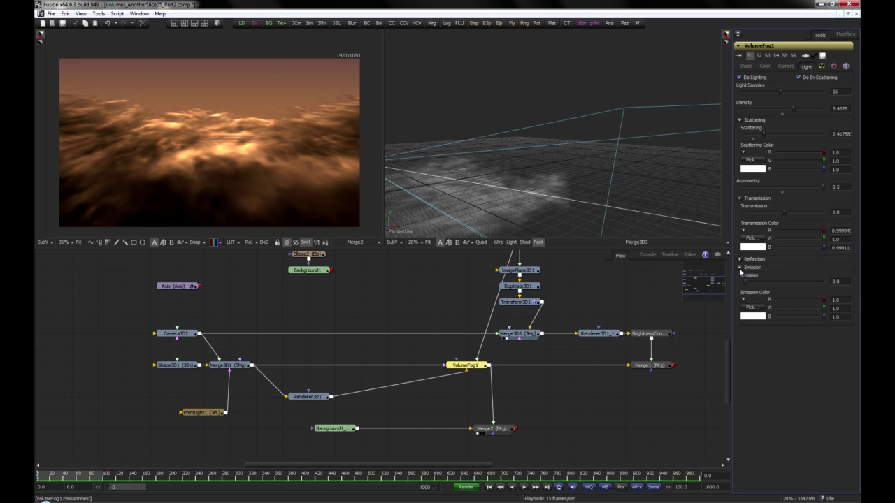
Set VolumeFog1's Emission to about 0.51 with a pinkish Emission Color of about R 1.0, G 0.68, B 0.61
{"action": "left_click_drag", "start_coordinate": [750, 285], "coordinate": [770, 279]}
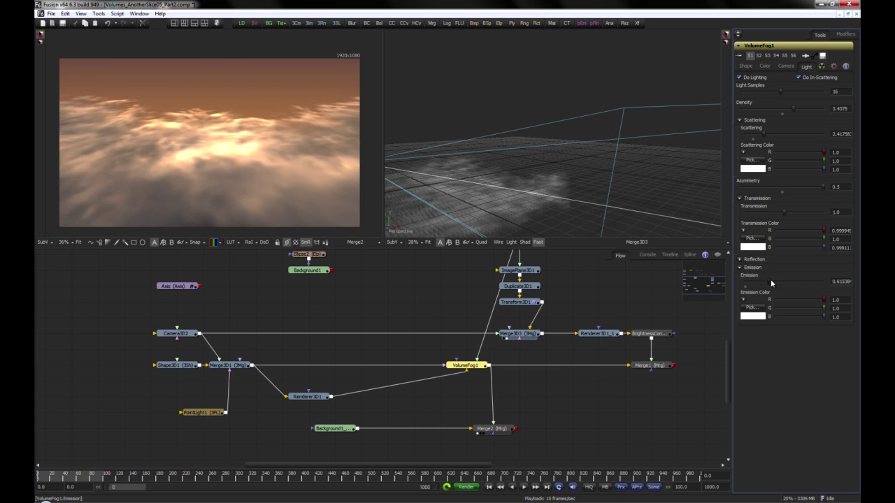
{"action": "left_click", "coordinate": [744, 300]}
{"action": "left_click_drag", "start_coordinate": [773, 331], "coordinate": [794, 331]}
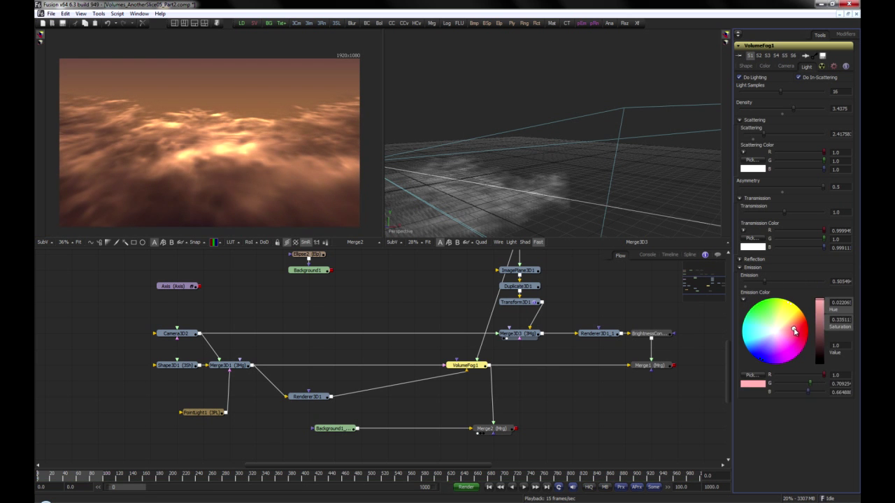
Shift the VolumeFog1 volume to an X Offset of about 0.28 and show the 3D scene through Camera3D2
{"action": "left_click", "coordinate": [747, 66]}
{"action": "left_click_drag", "start_coordinate": [767, 110], "coordinate": [770, 111]}
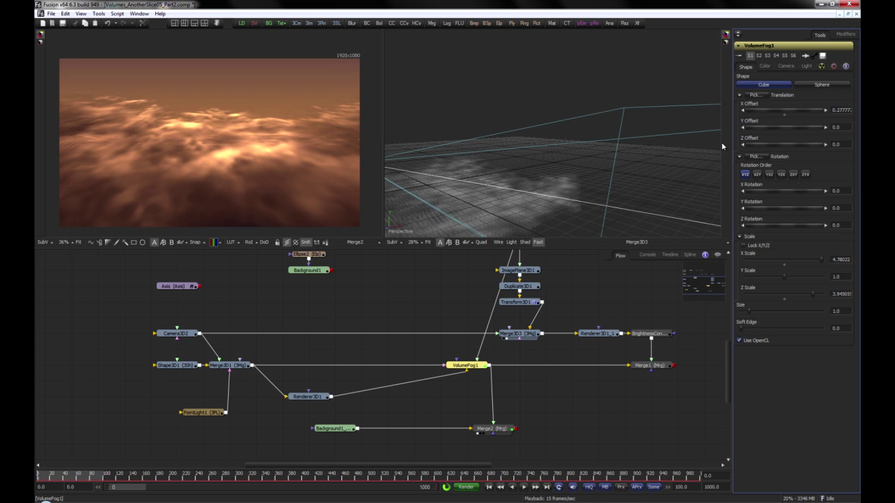
{"action": "right_click", "coordinate": [402, 232]}
{"action": "left_click", "coordinate": [439, 235]}
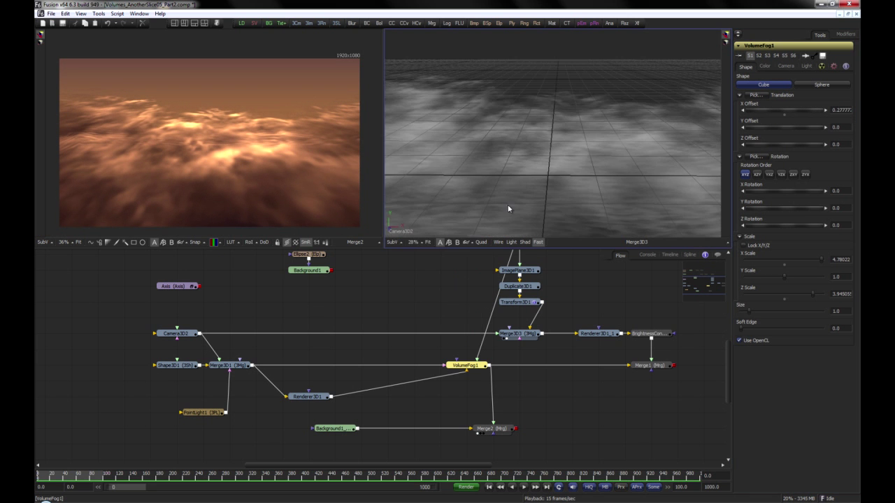
{"action": "left_click_drag", "start_coordinate": [524, 159], "coordinate": [546, 130]}
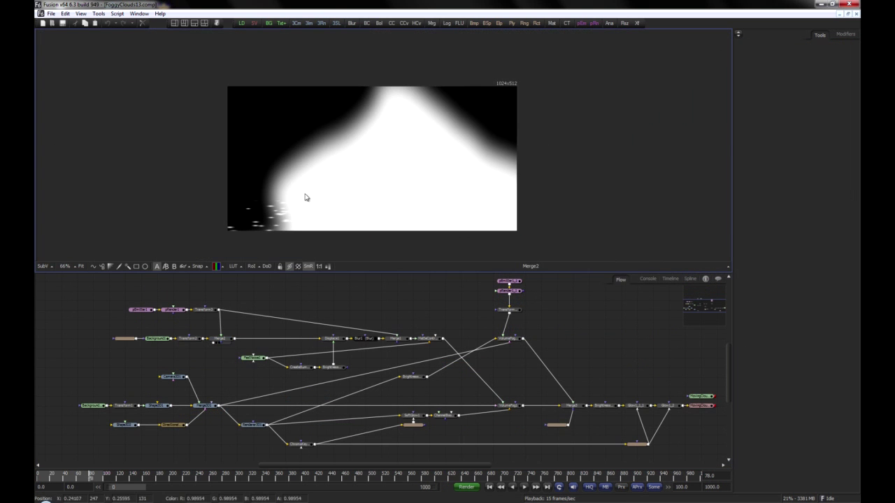
Examine the FoggyClouds13 composition by viewing its particle and cloud mask, the MatteControl1 noise image and the final Glow1_2 output
{"action": "left_click_drag", "start_coordinate": [207, 309], "coordinate": [305, 202]}
{"action": "left_click_drag", "start_coordinate": [427, 340], "coordinate": [455, 203]}
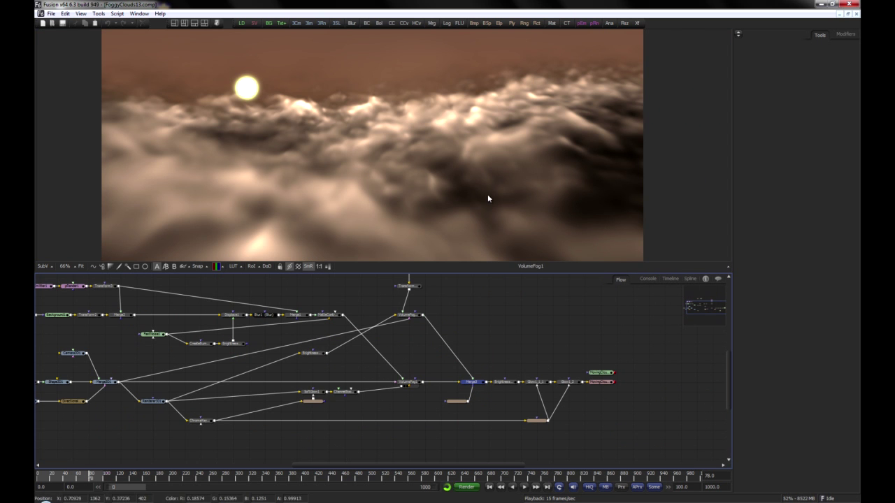
{"action": "left_click_drag", "start_coordinate": [517, 169], "coordinate": [466, 175]}
{"action": "left_click_drag", "start_coordinate": [520, 368], "coordinate": [439, 336]}
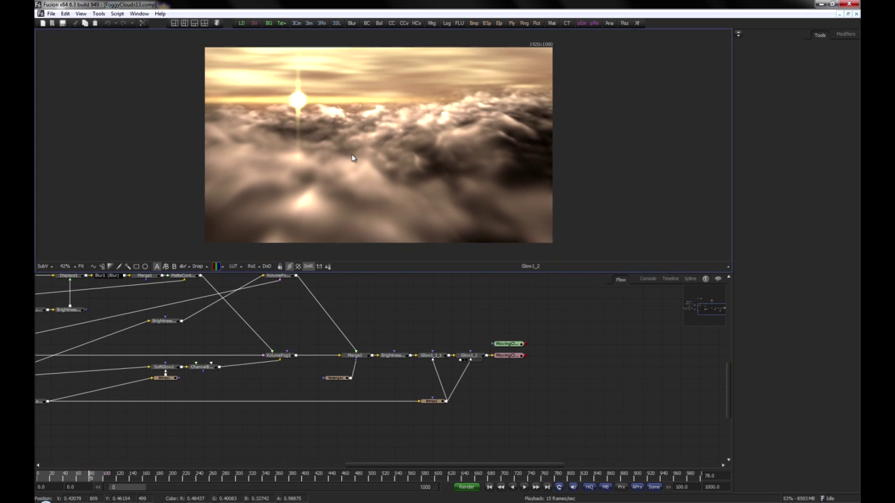